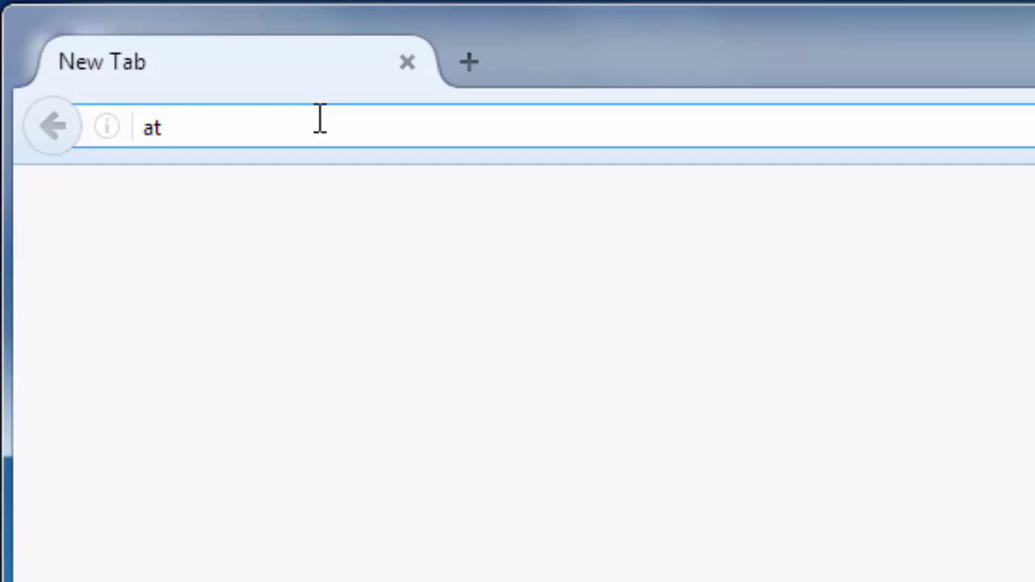
Load atom.io in Firefox's address bar.
type("om.io")
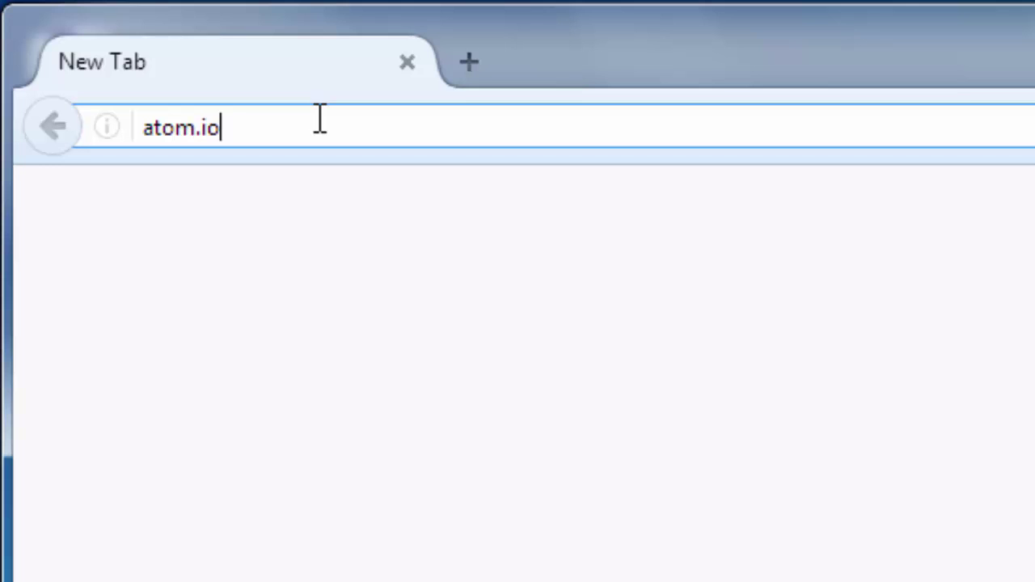
key("Return")
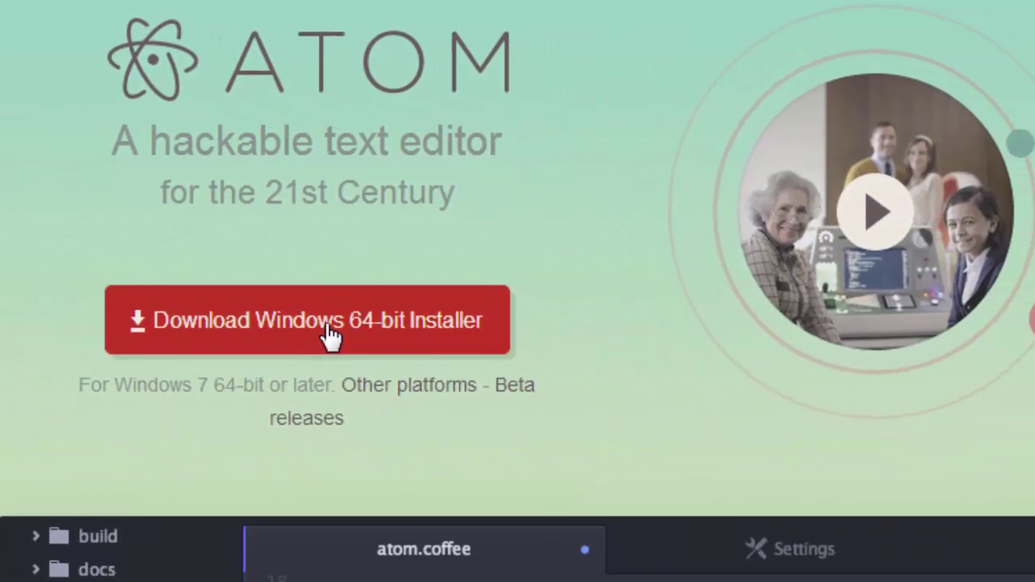
Download the Windows 64-bit installer and save AtomSetup-x64.exe to disk.
left_click(392, 396)
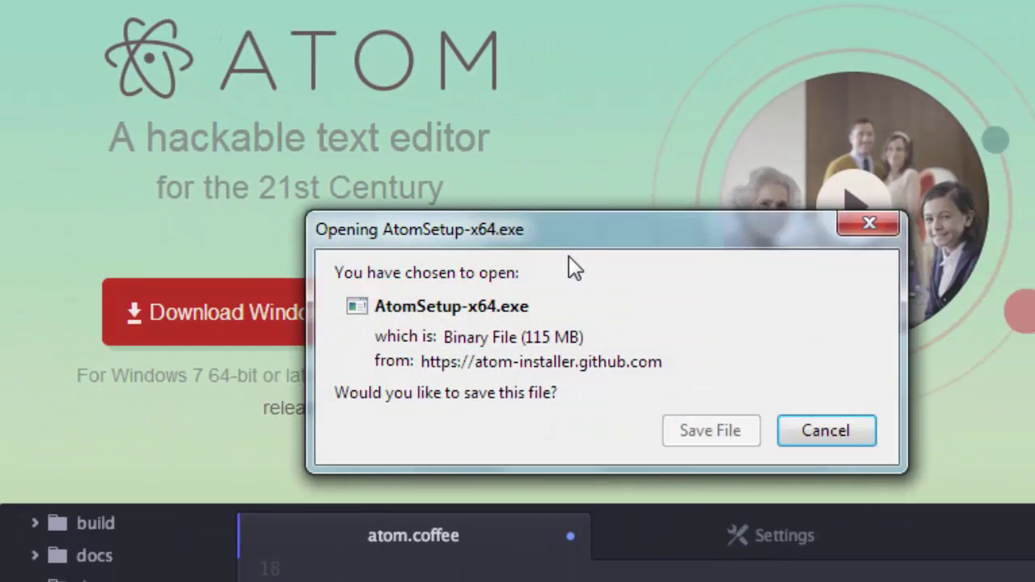
left_click_drag(561, 234, 465, 44)
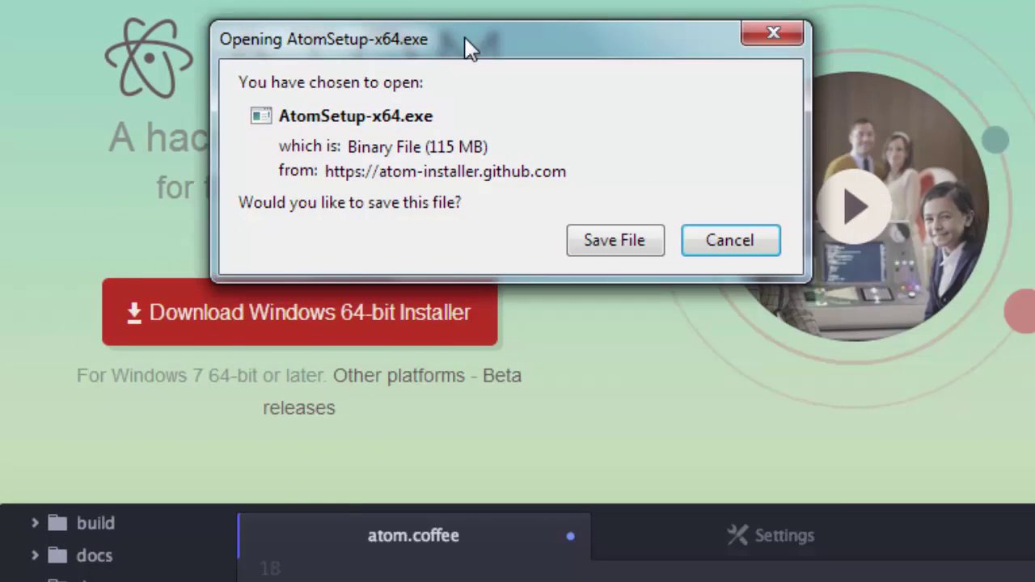
left_click(611, 241)
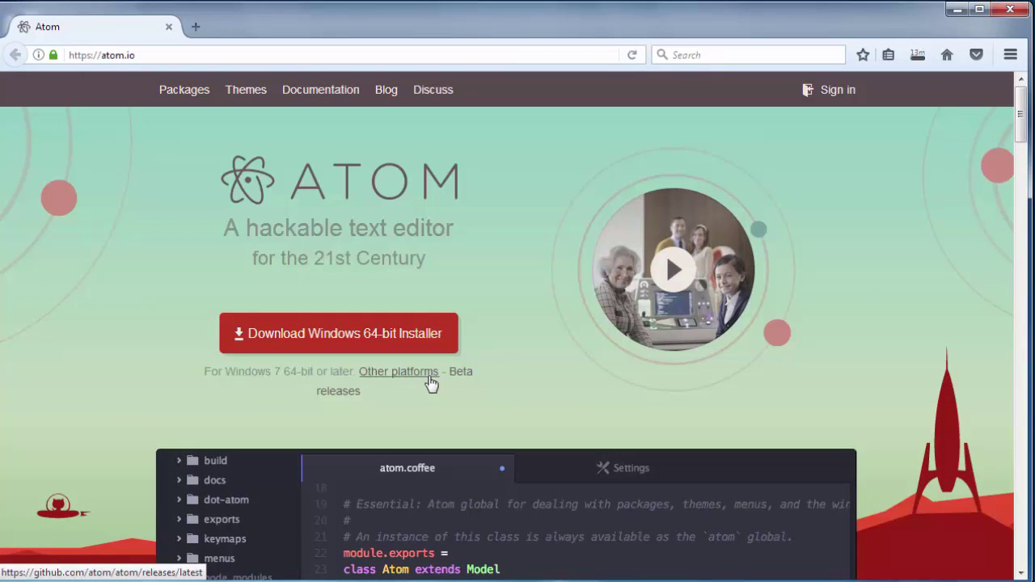
scroll(432, 383, "down", 2)
scroll(431, 384, "down", 3)
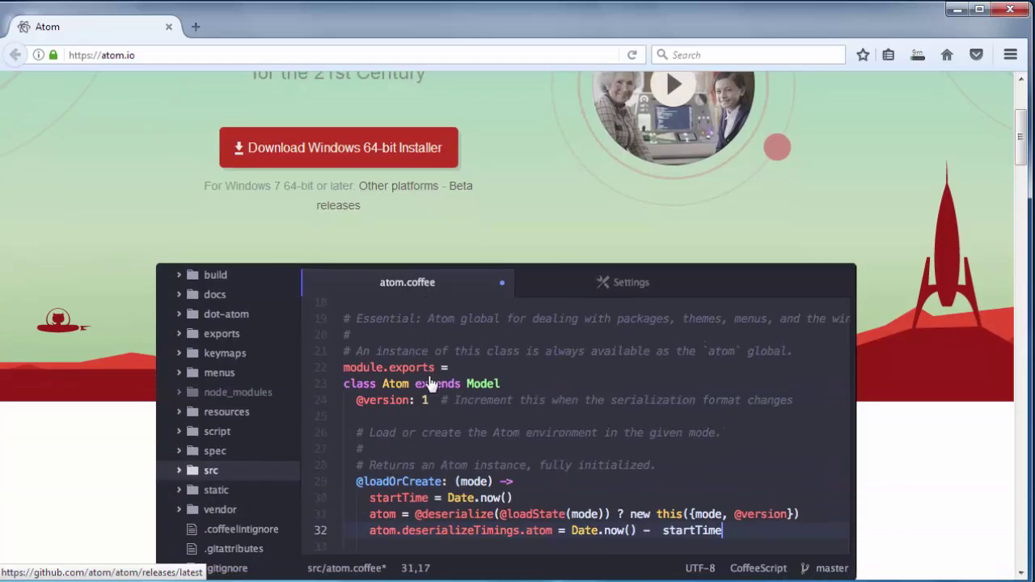
scroll(431, 383, "down", 2)
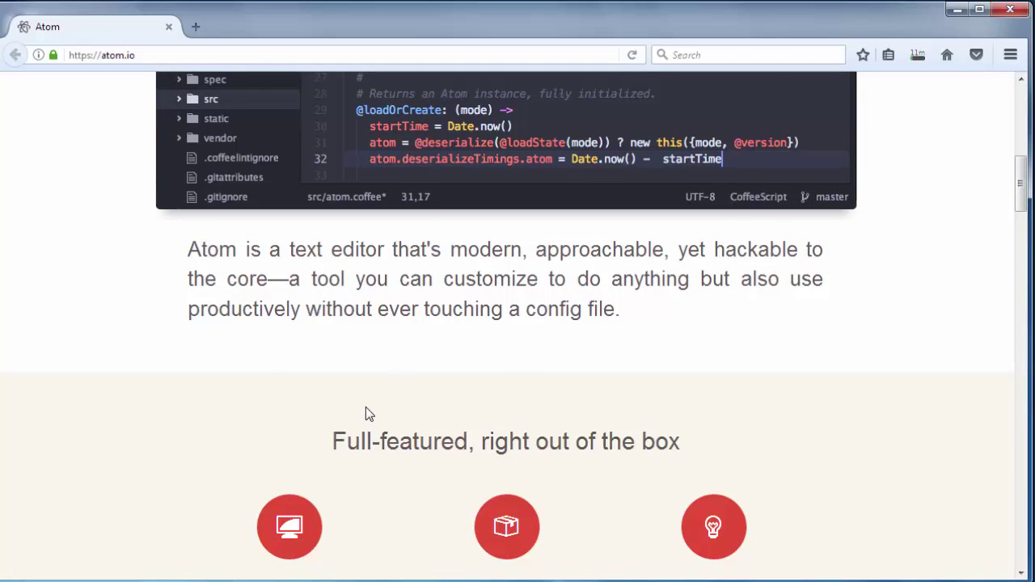
scroll(366, 408, "down", 2)
scroll(365, 407, "down", 1)
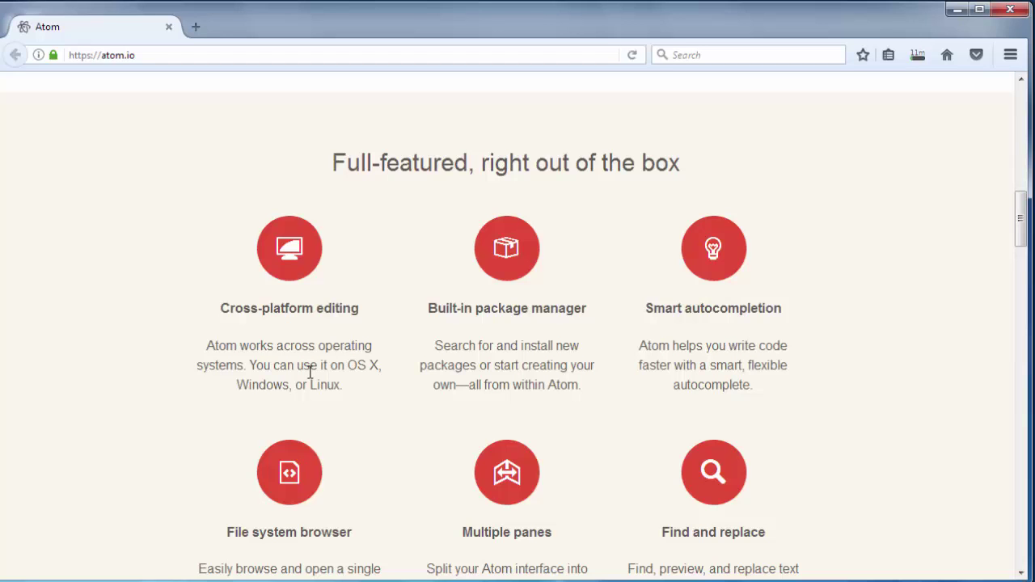
scroll(336, 379, "down", 1)
scroll(338, 382, "down", 2)
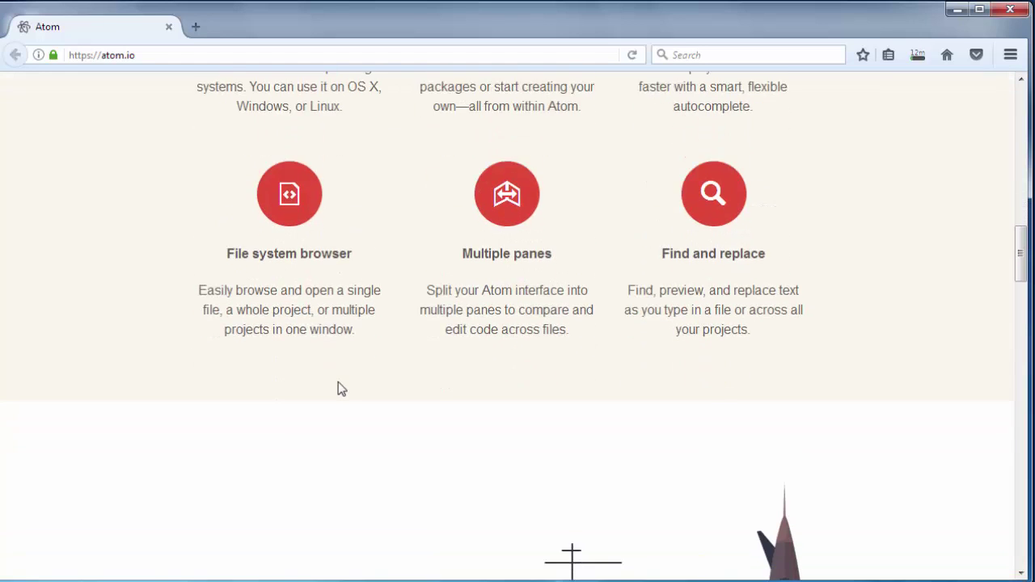
scroll(338, 389, "down", 2)
scroll(305, 453, "up", 4)
scroll(342, 491, "up", 1)
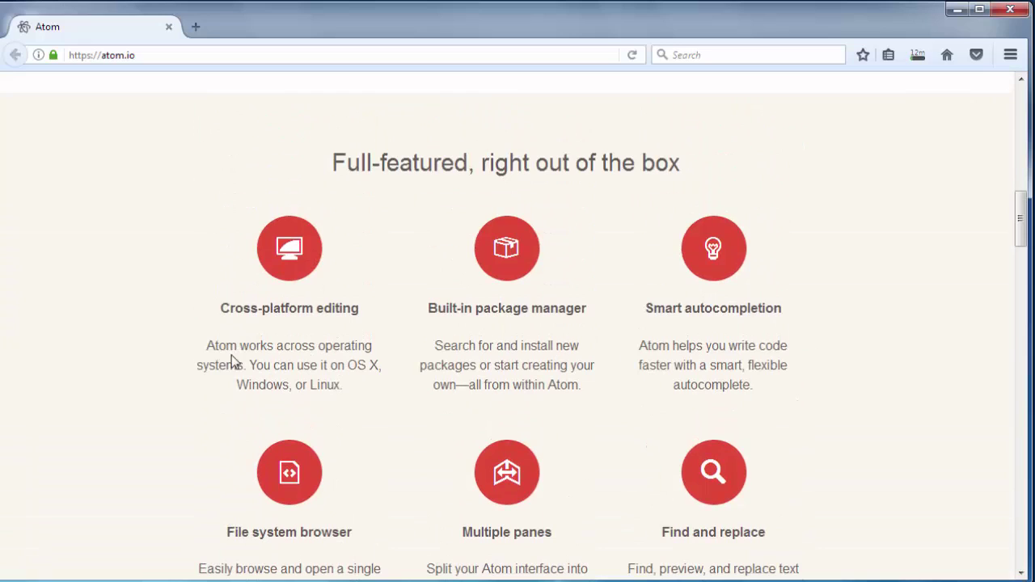
left_click_drag(208, 346, 384, 341)
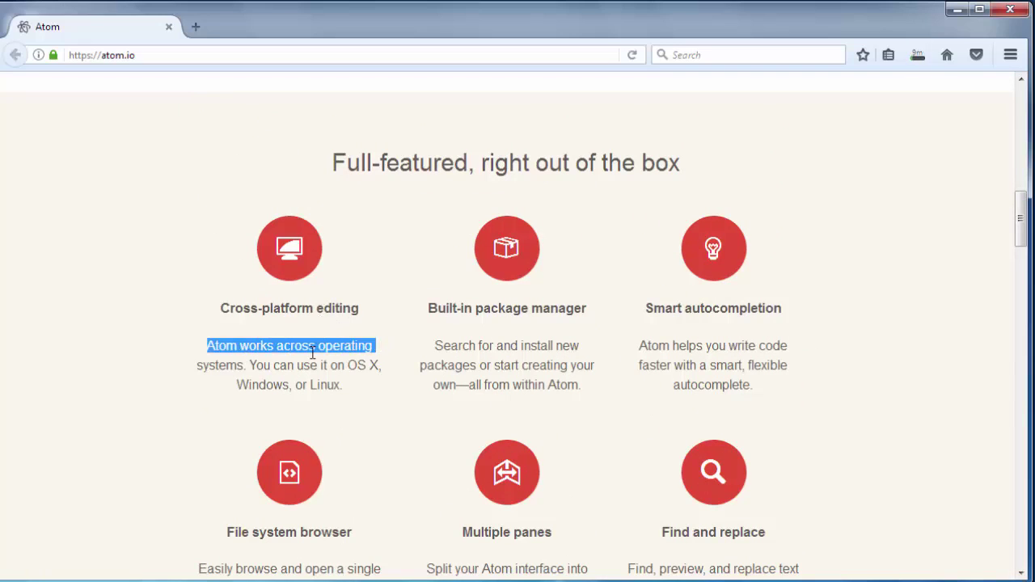
mouse_move(251, 366)
left_mouse_down()
mouse_move(373, 366)
mouse_move(379, 382)
left_mouse_up()
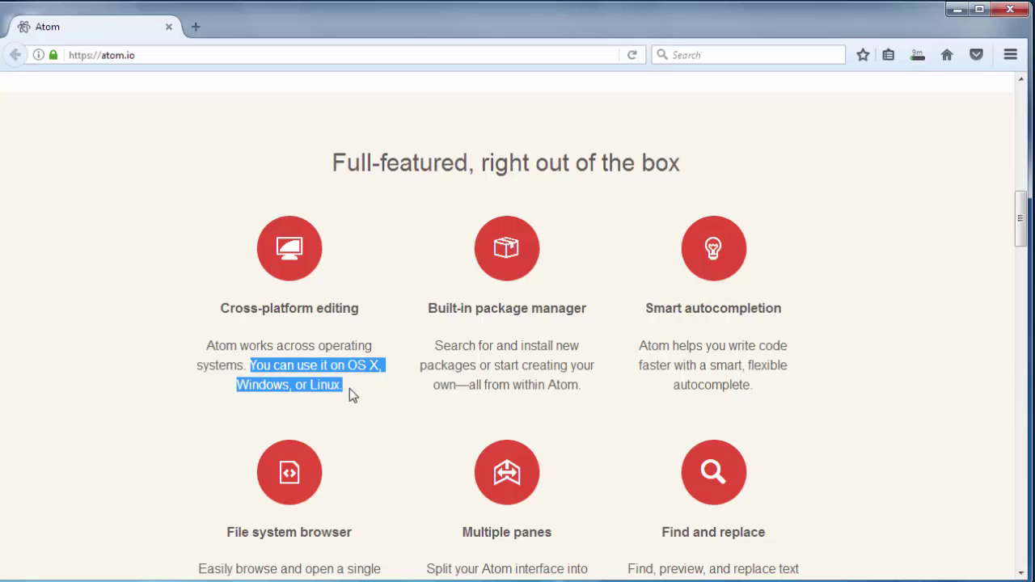
scroll(389, 412, "down", 3)
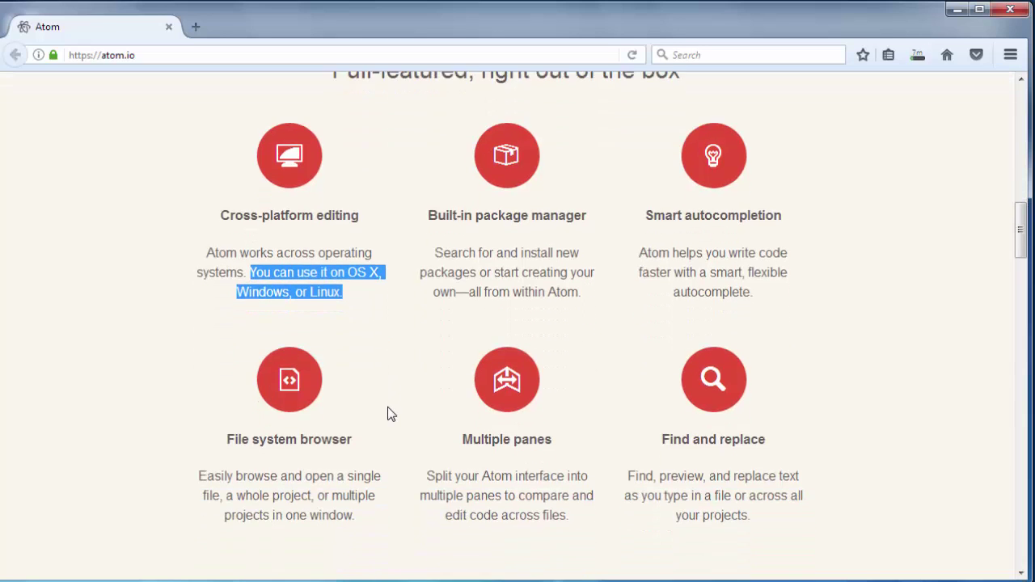
scroll(389, 416, "down", 4)
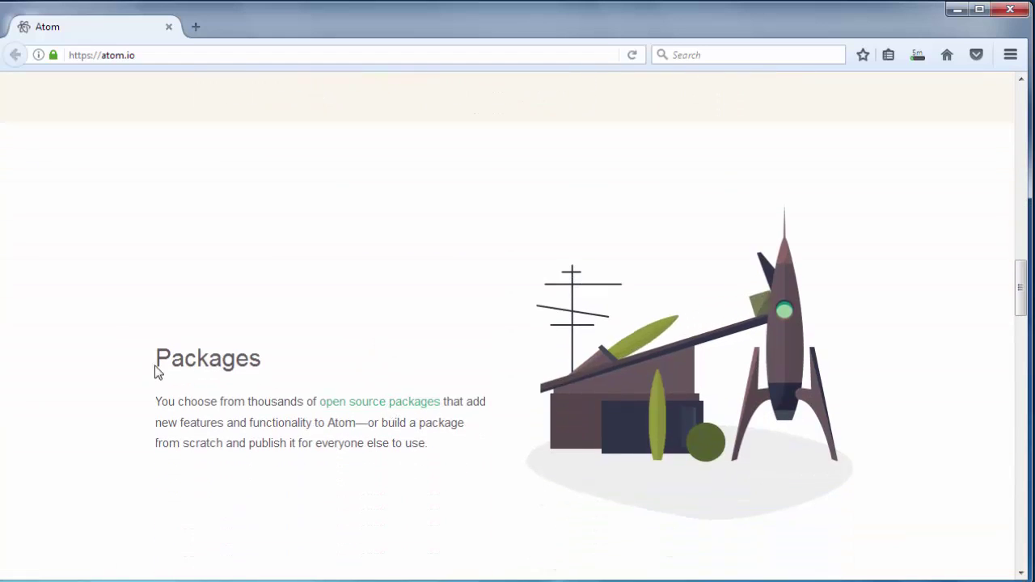
left_click_drag(157, 364, 315, 364)
scroll(325, 364, "down", 2)
scroll(325, 364, "down", 3)
scroll(325, 363, "down", 2)
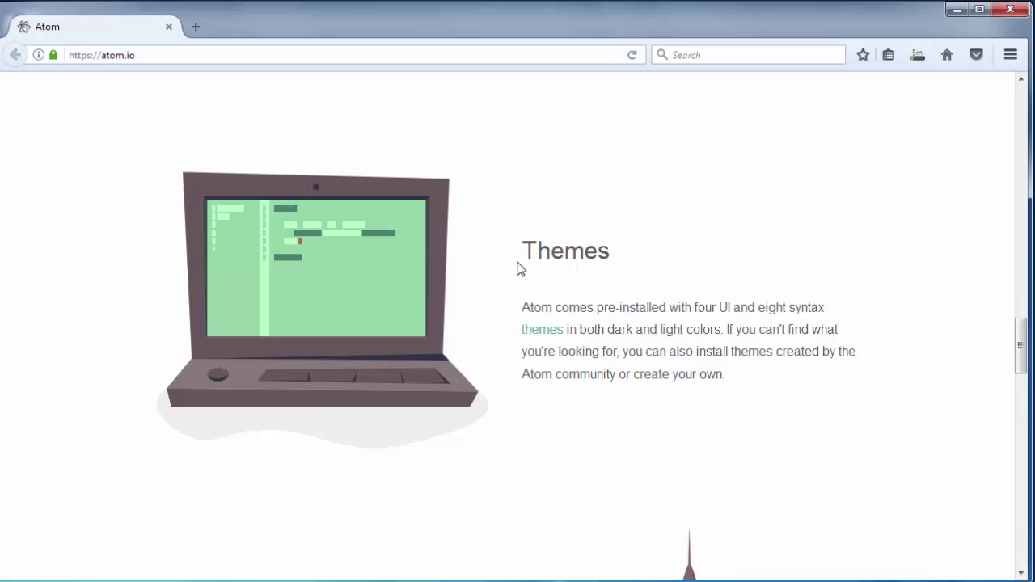
left_click_drag(521, 262, 636, 259)
scroll(500, 361, "down", 2)
scroll(500, 362, "down", 2)
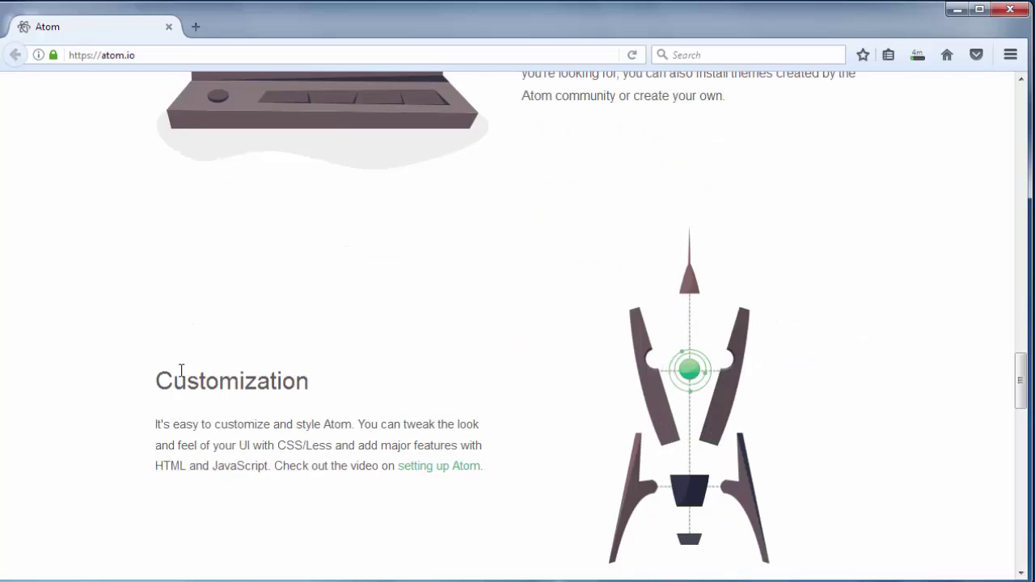
scroll(190, 371, "down", 2)
left_click_drag(157, 288, 382, 291)
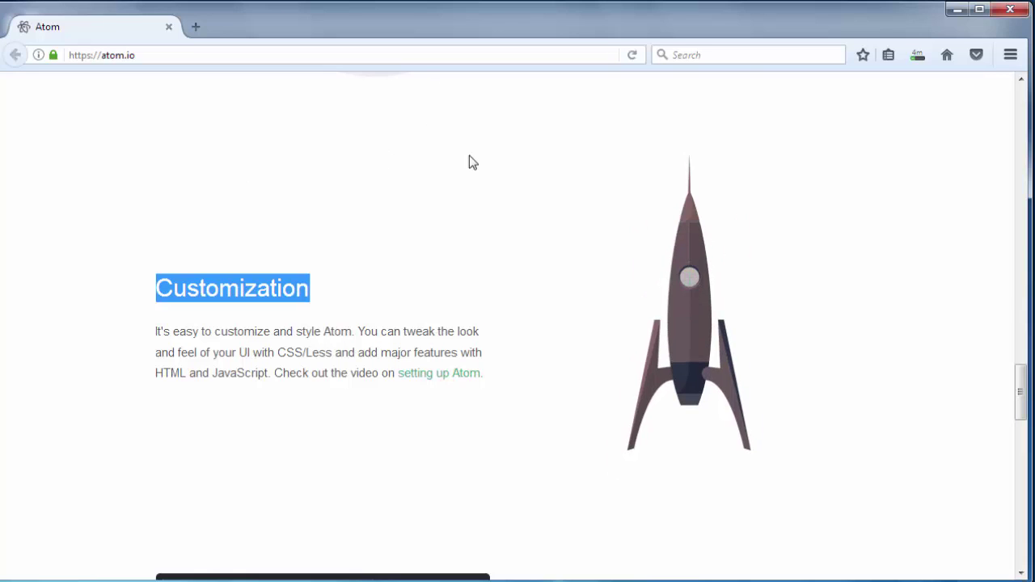
scroll(493, 210, "down", 5)
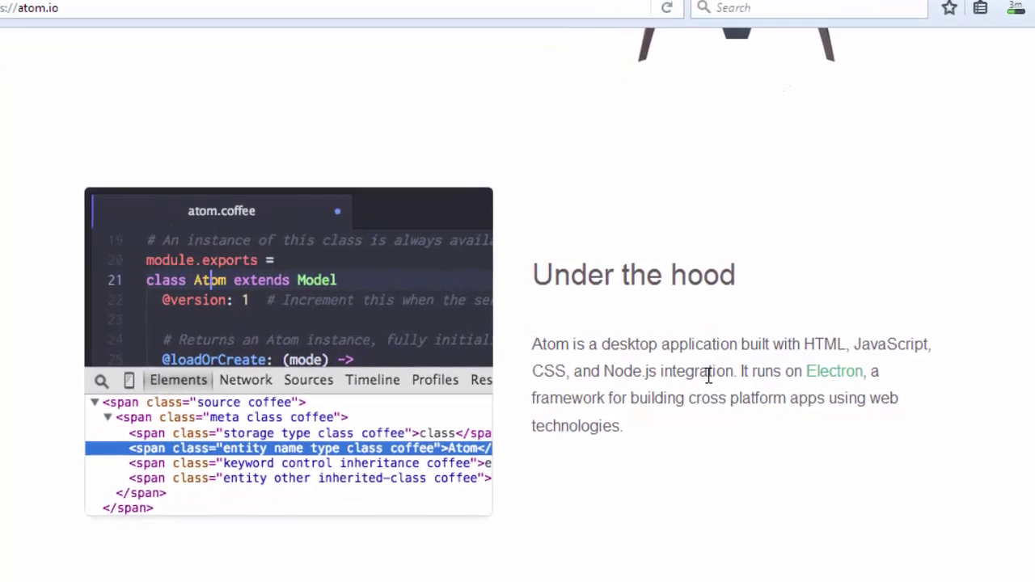
mouse_move(783, 385)
left_mouse_down()
mouse_move(930, 390)
mouse_move(796, 436)
left_mouse_up()
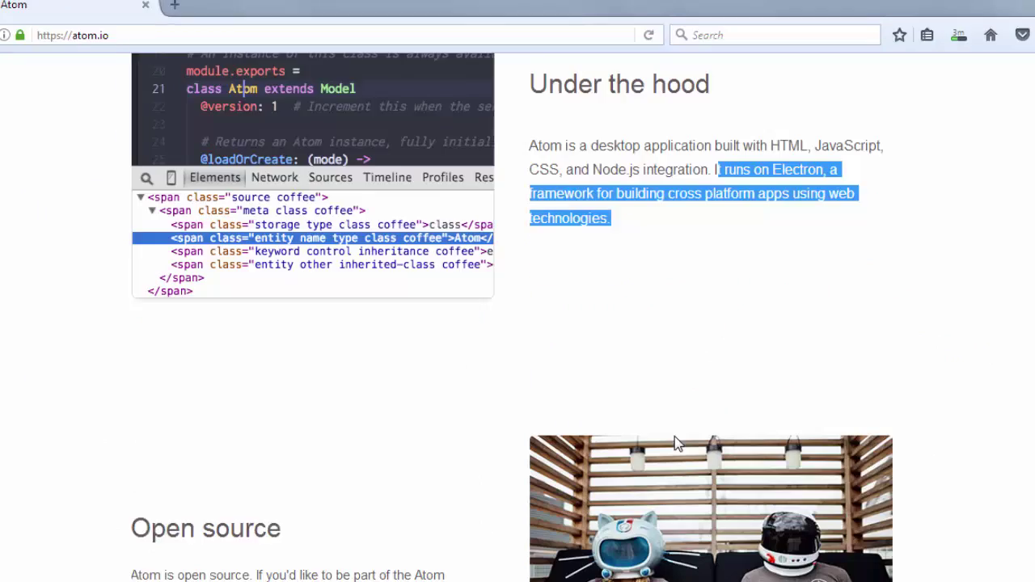
scroll(659, 427, "down", 5)
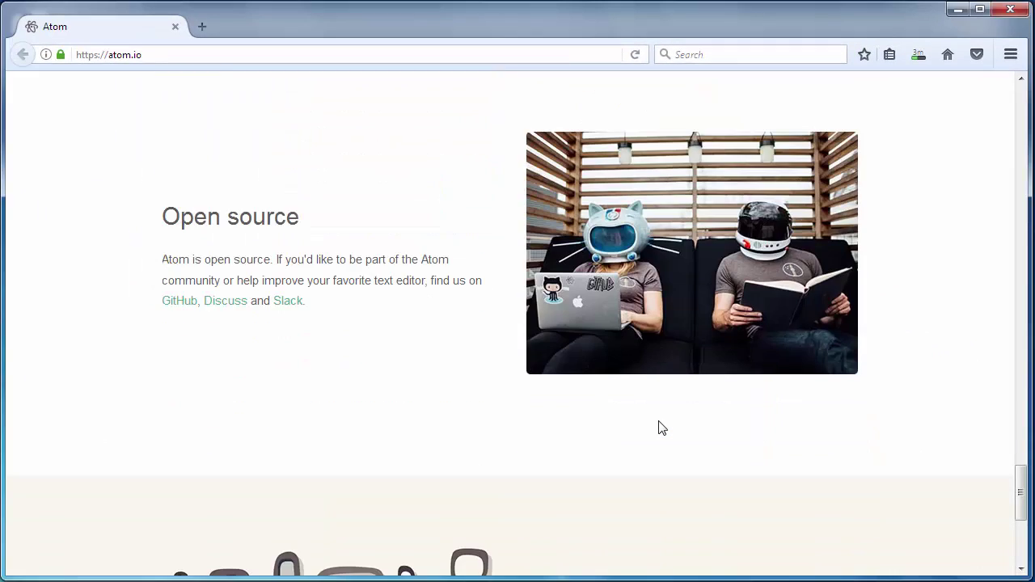
scroll(659, 427, "down", 2)
scroll(660, 427, "down", 3)
scroll(659, 427, "up", 7)
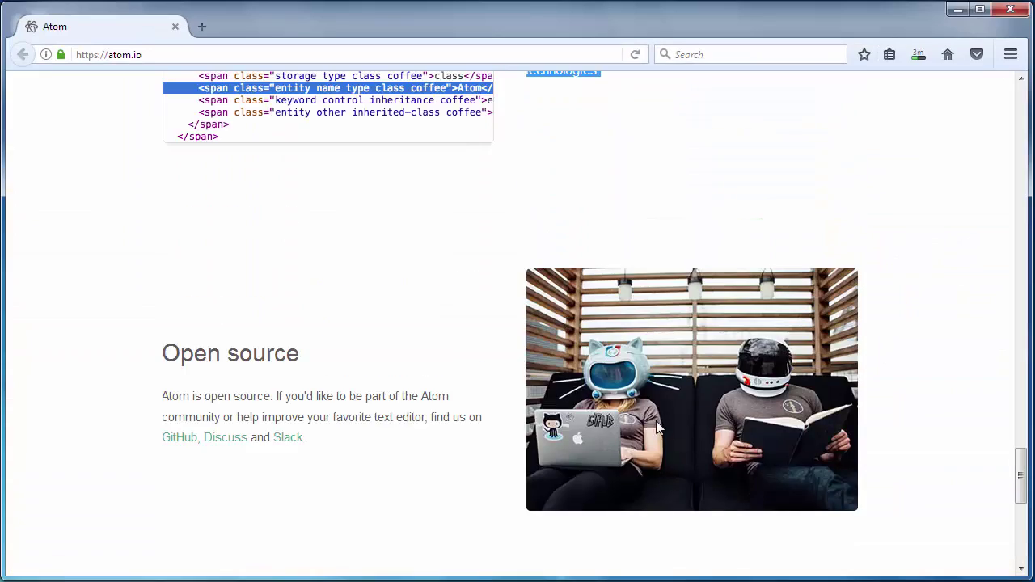
scroll(590, 360, "down", 5)
scroll(648, 364, "up", 1)
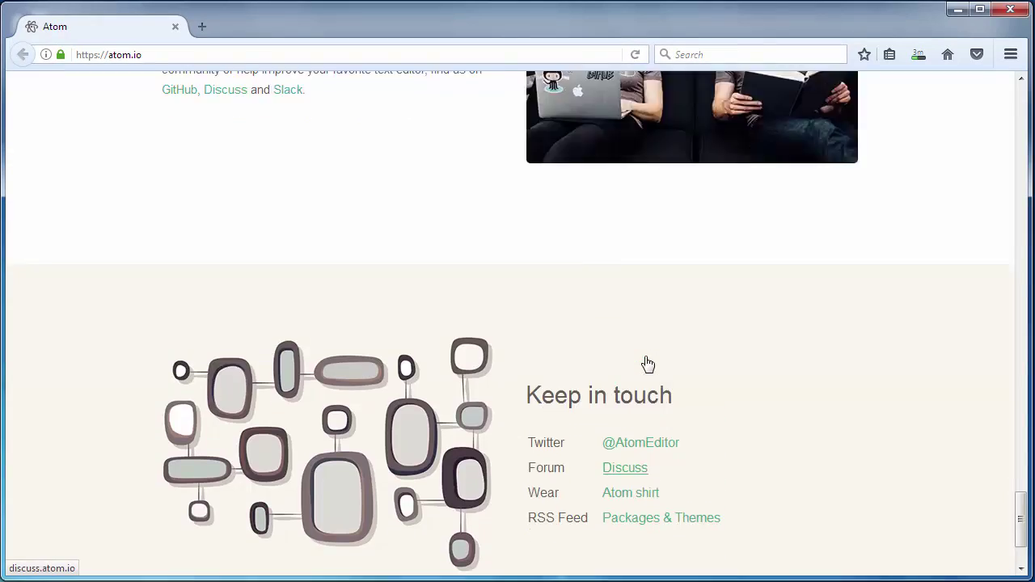
scroll(647, 364, "up", 5)
scroll(705, 294, "up", 2)
scroll(739, 243, "up", 3)
scroll(739, 243, "up", 5)
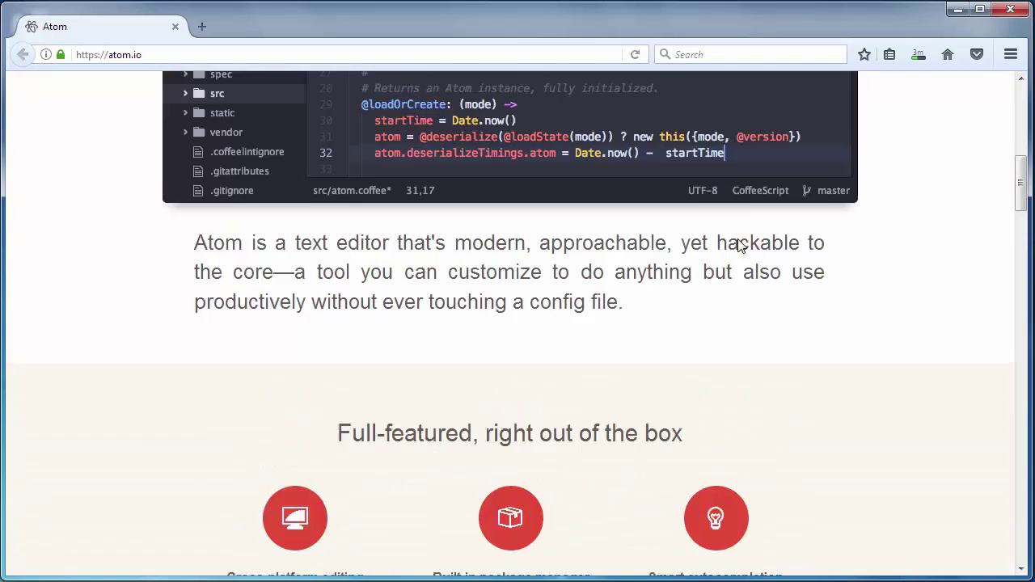
scroll(739, 243, "up", 8)
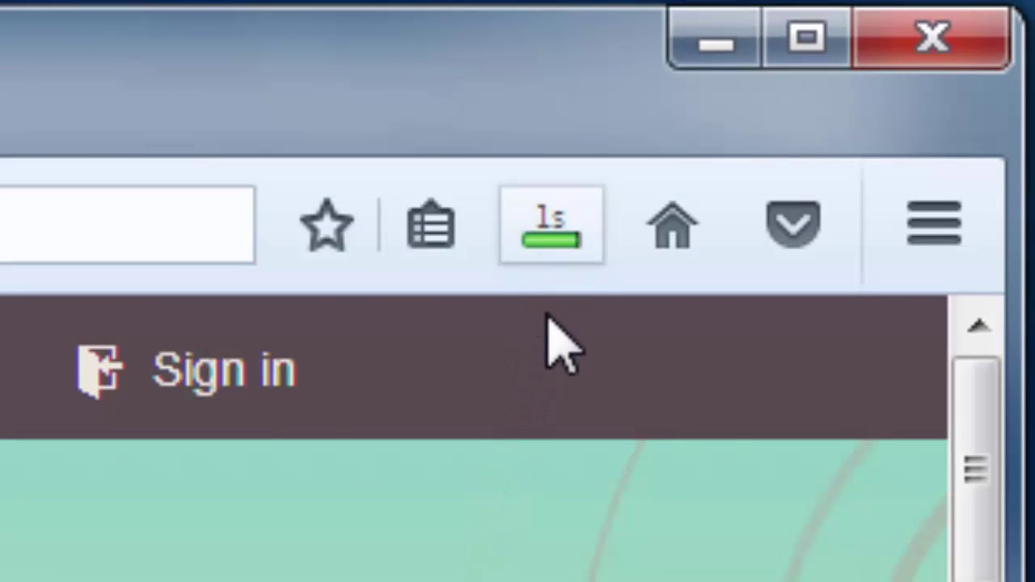
Run AtomSetup-x64.exe from Firefox's downloads list.
left_click(549, 236)
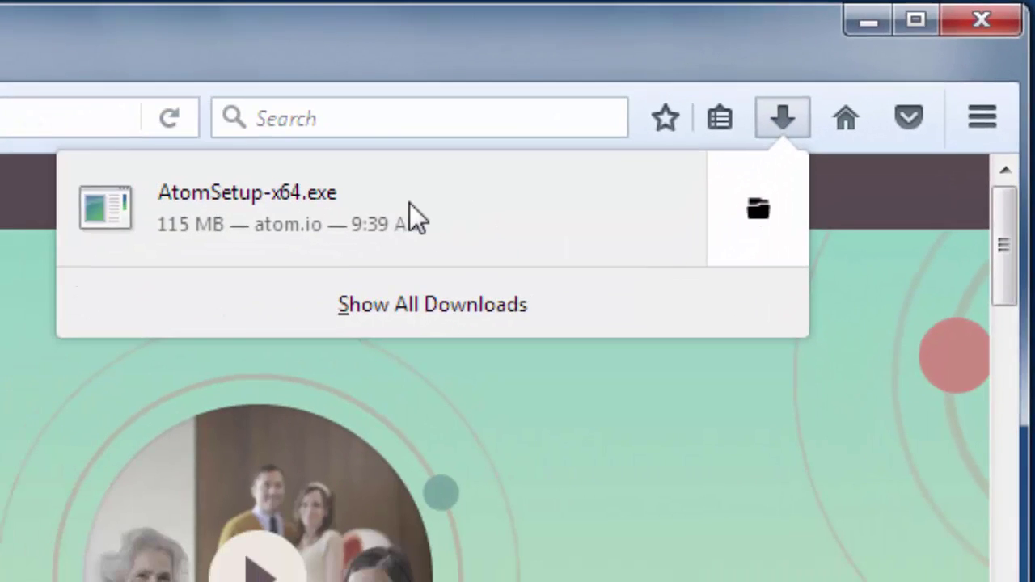
left_click(409, 203)
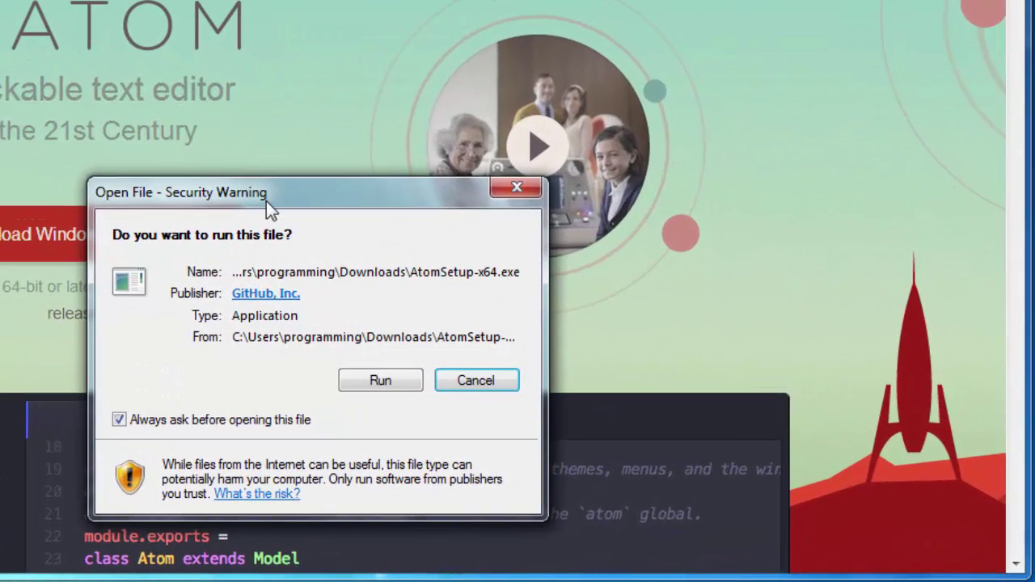
Allow the Atom installer past the security warning and let setup finish.
left_click_drag(270, 208, 236, 29)
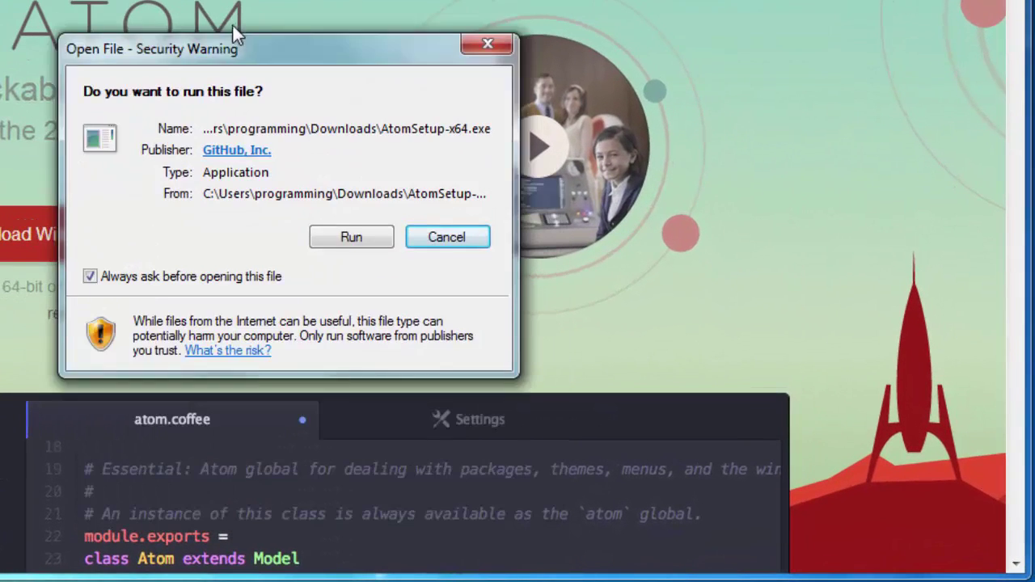
left_click(333, 205)
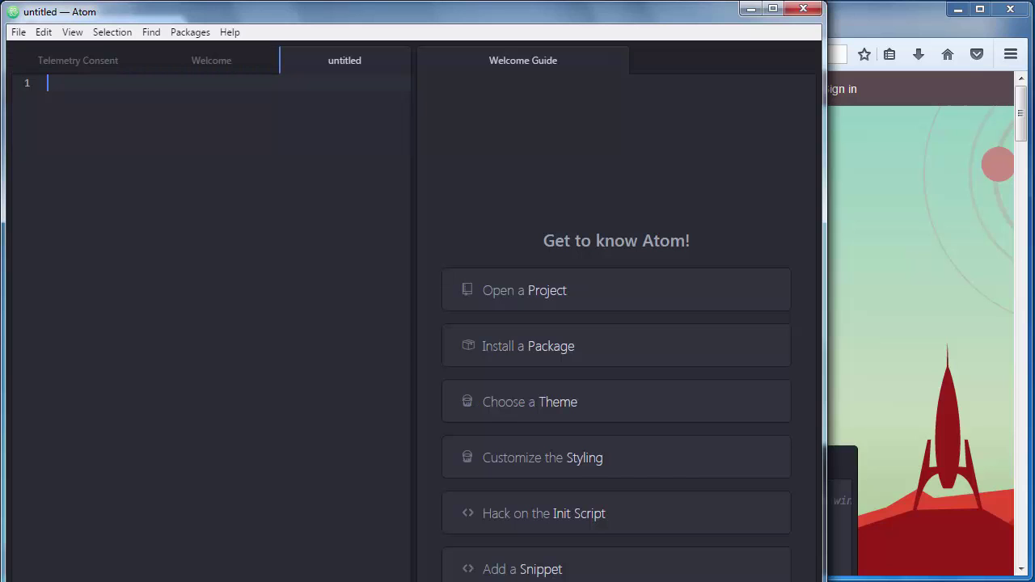
Shorten the Atom window to fit the screen and browse the Welcome Guide topics.
left_click_drag(614, 581, 614, 572)
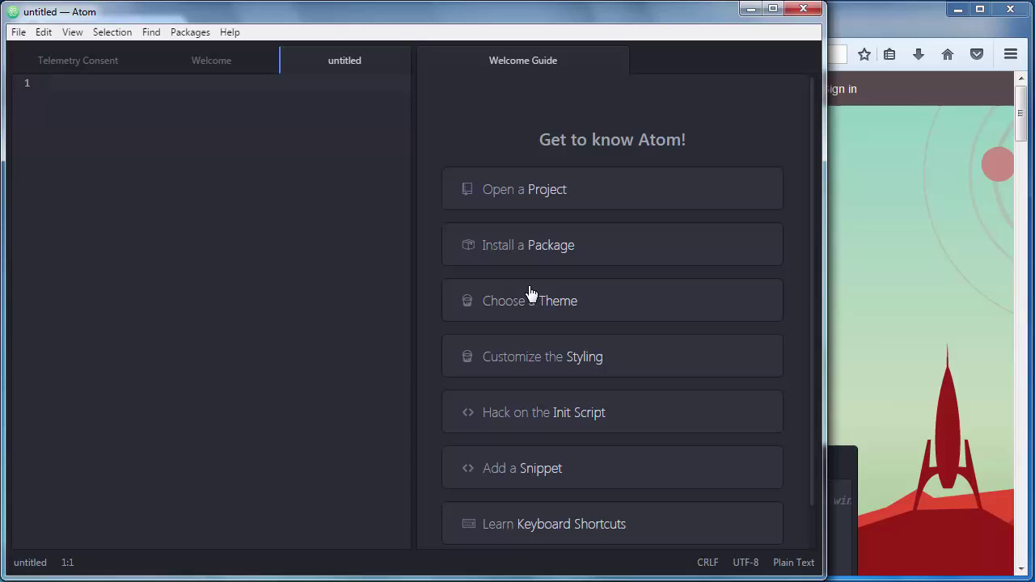
scroll(557, 255, "down", 1)
scroll(557, 255, "down", 1)
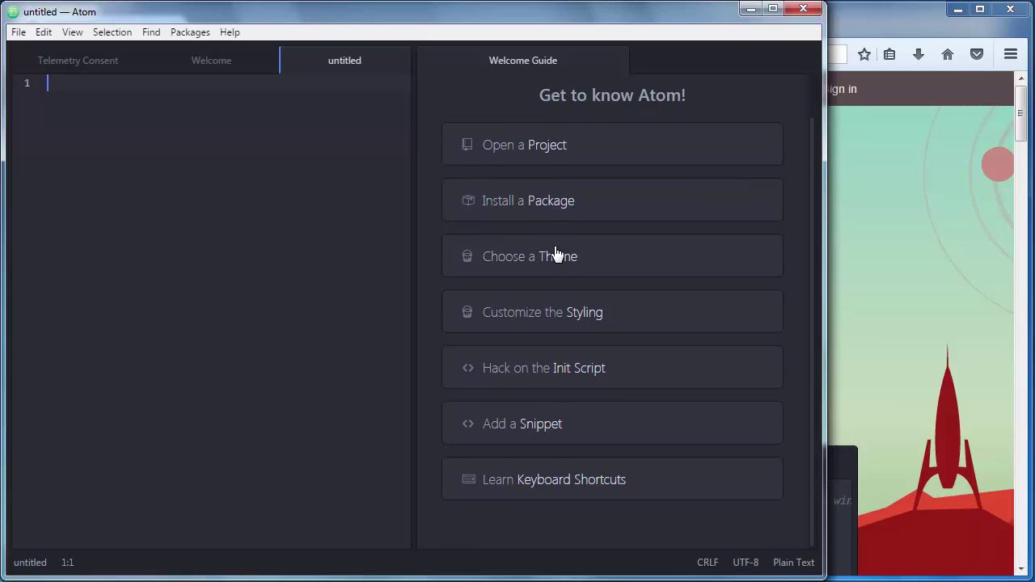
scroll(555, 252, "up", 1)
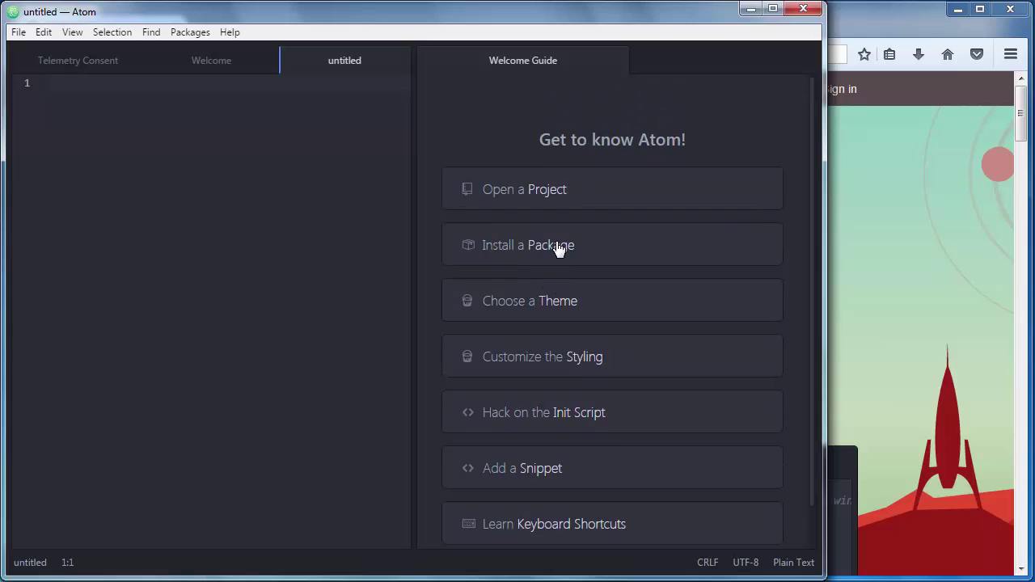